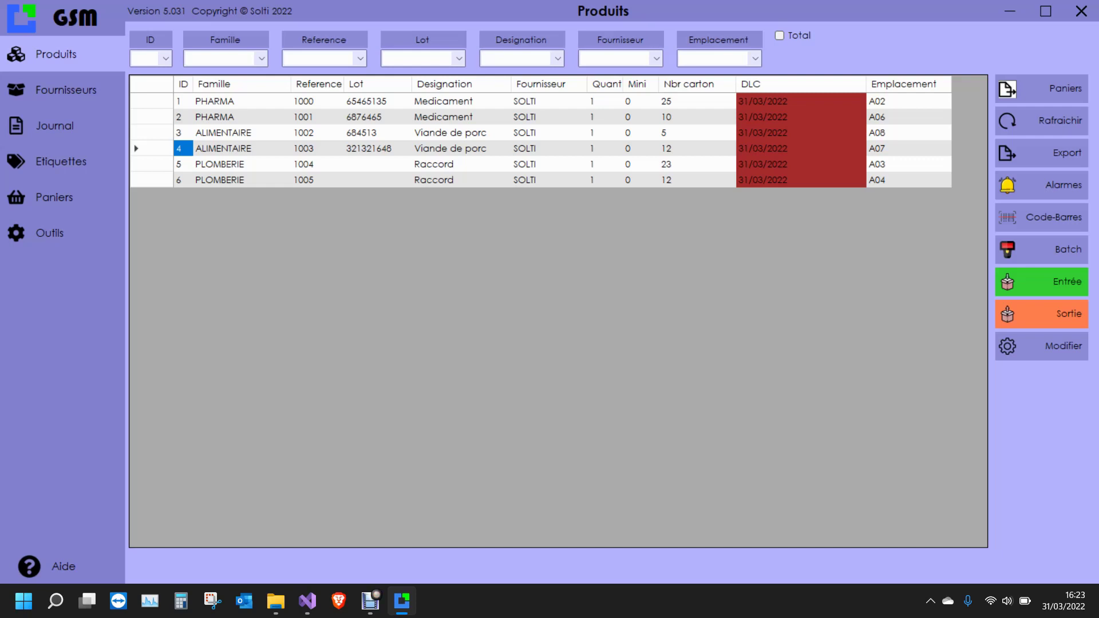
# Step: Examine the families, references, designations and carton counts of the stocked products in the product list
pyautogui.moveTo(182, 101); pyautogui.dragTo(378, 117)
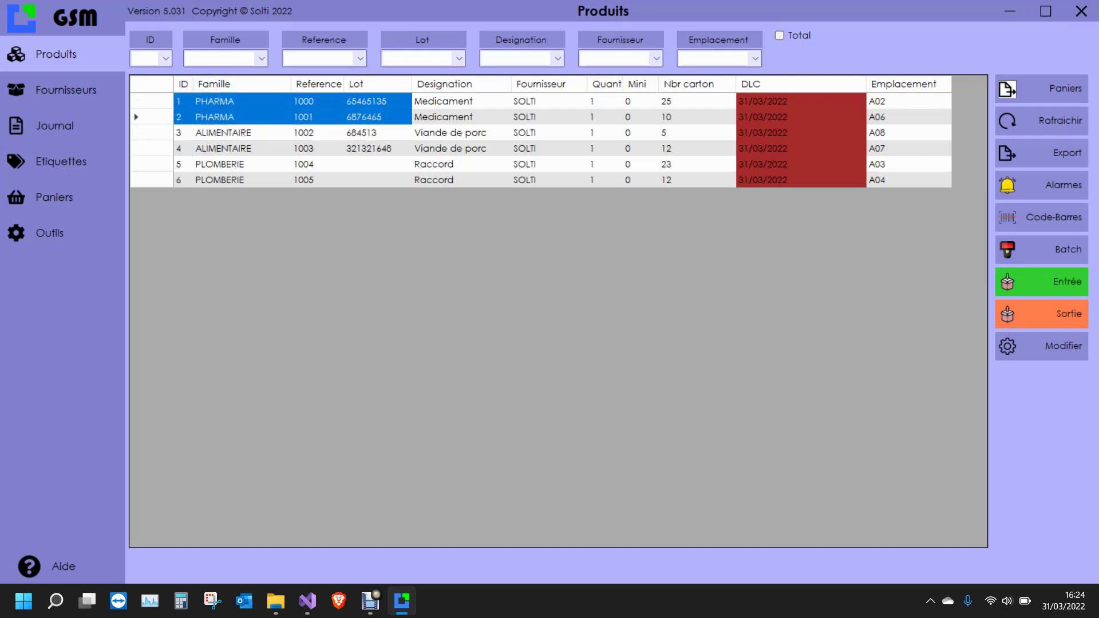
pyautogui.click(461, 101)
pyautogui.click(461, 148)
pyautogui.click(461, 164)
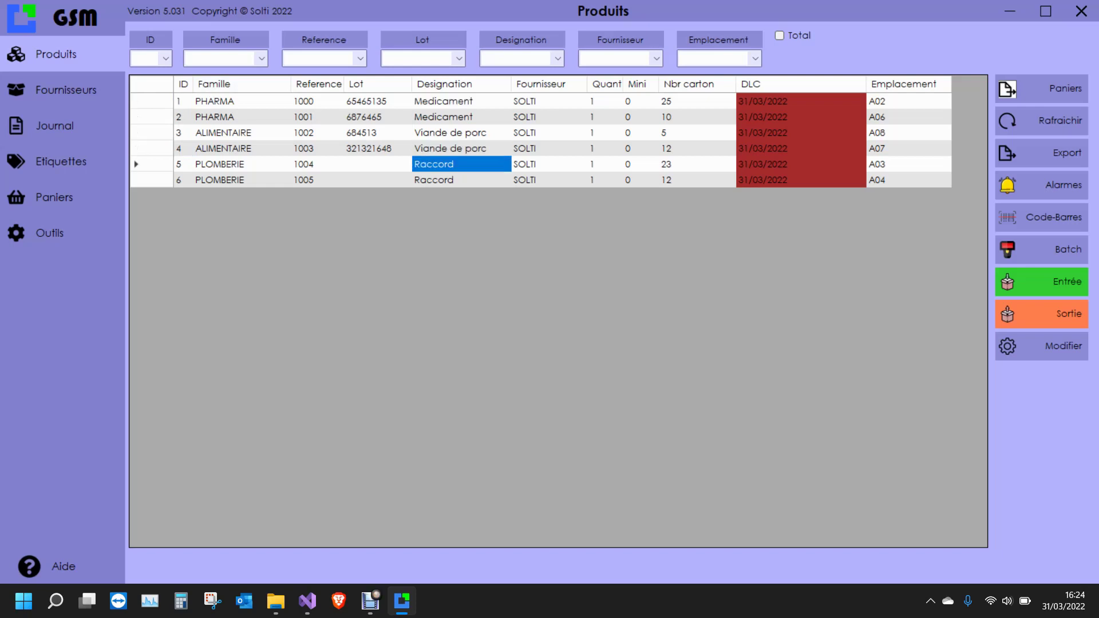
pyautogui.moveTo(240, 101); pyautogui.dragTo(241, 180)
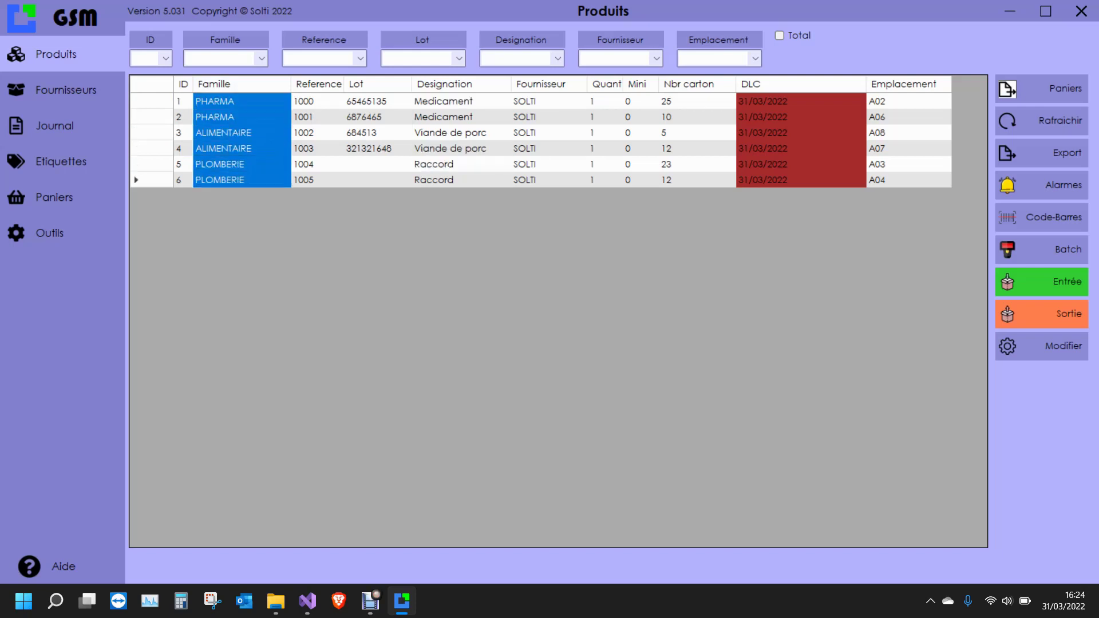
pyautogui.click(697, 101)
pyautogui.click(696, 117)
pyautogui.click(697, 133)
pyautogui.press('Down')
pyautogui.press('Down')
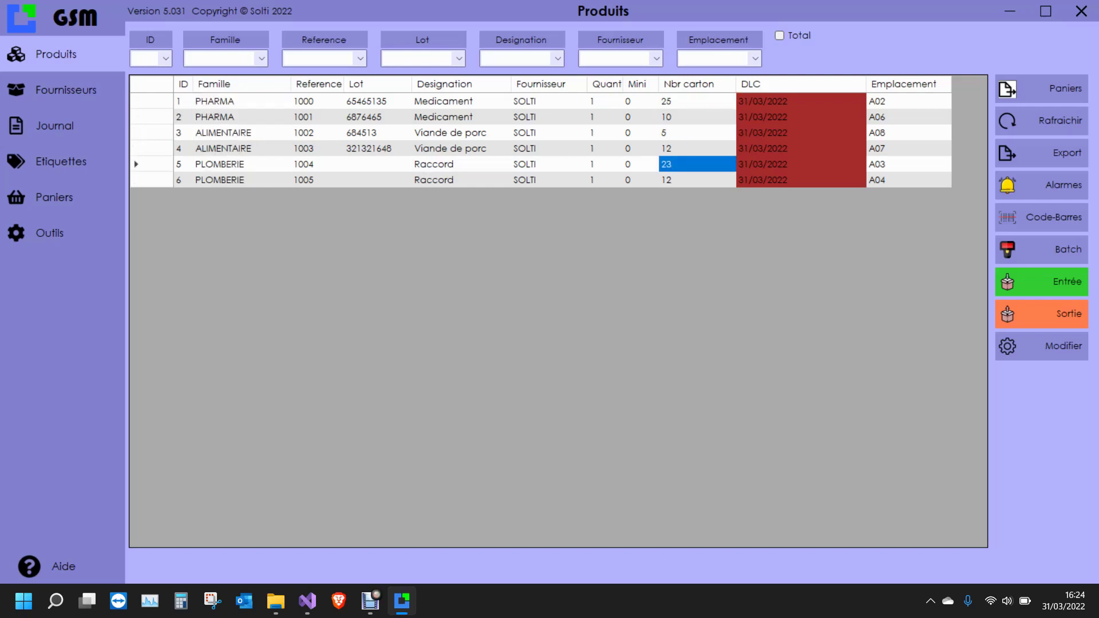
# Step: Check the carton counts of the two Medicament references, 1000 and 1001
pyautogui.click(317, 100)
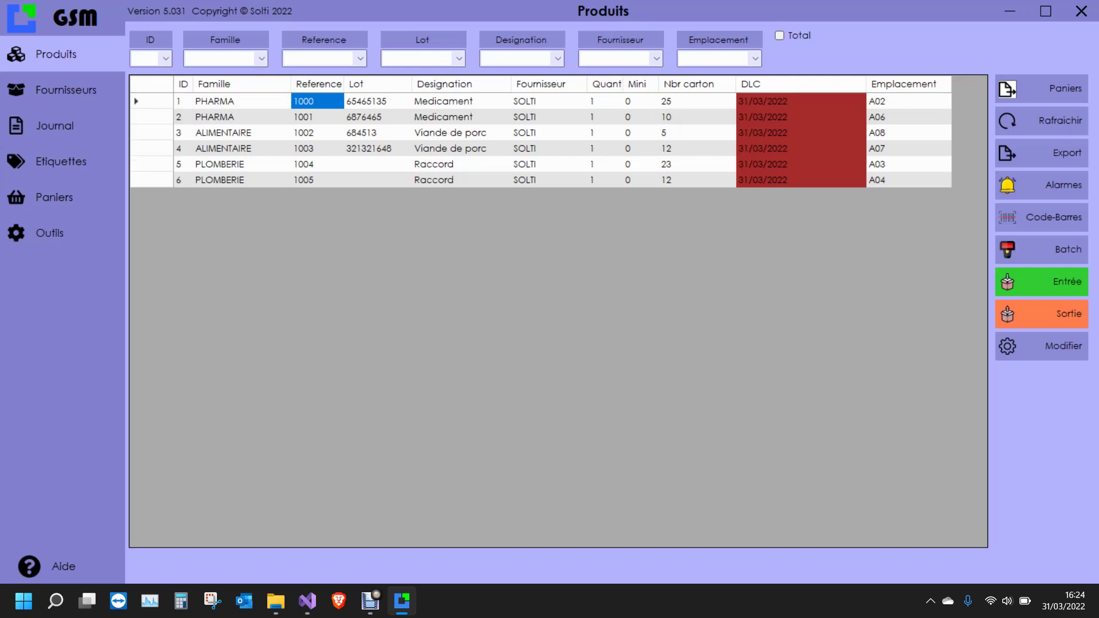
pyautogui.click(696, 101)
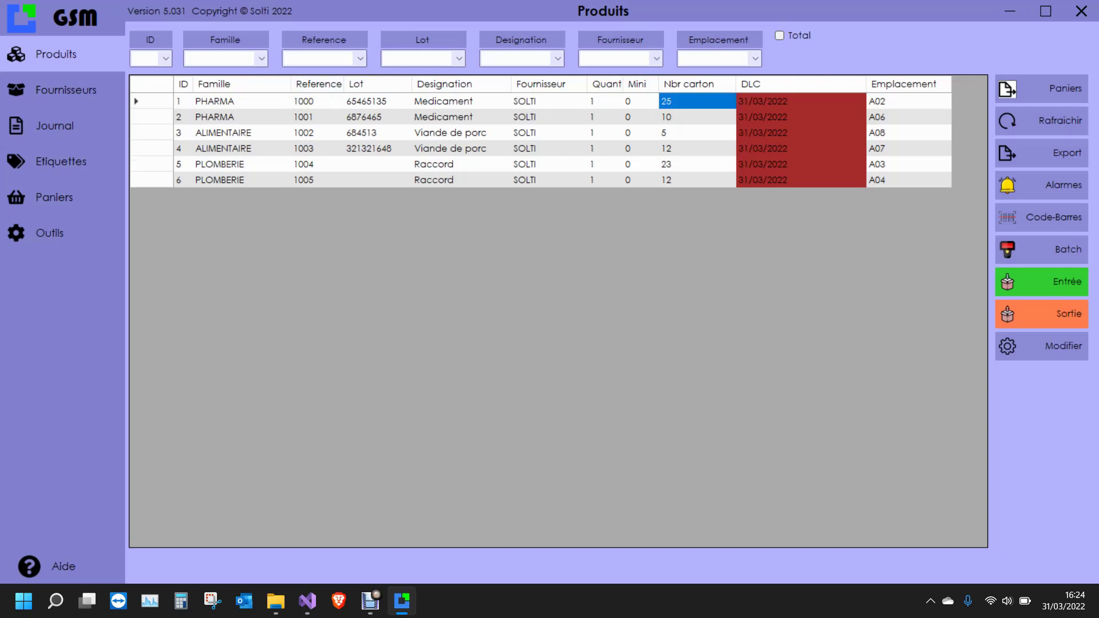
pyautogui.click(317, 117)
pyautogui.click(697, 117)
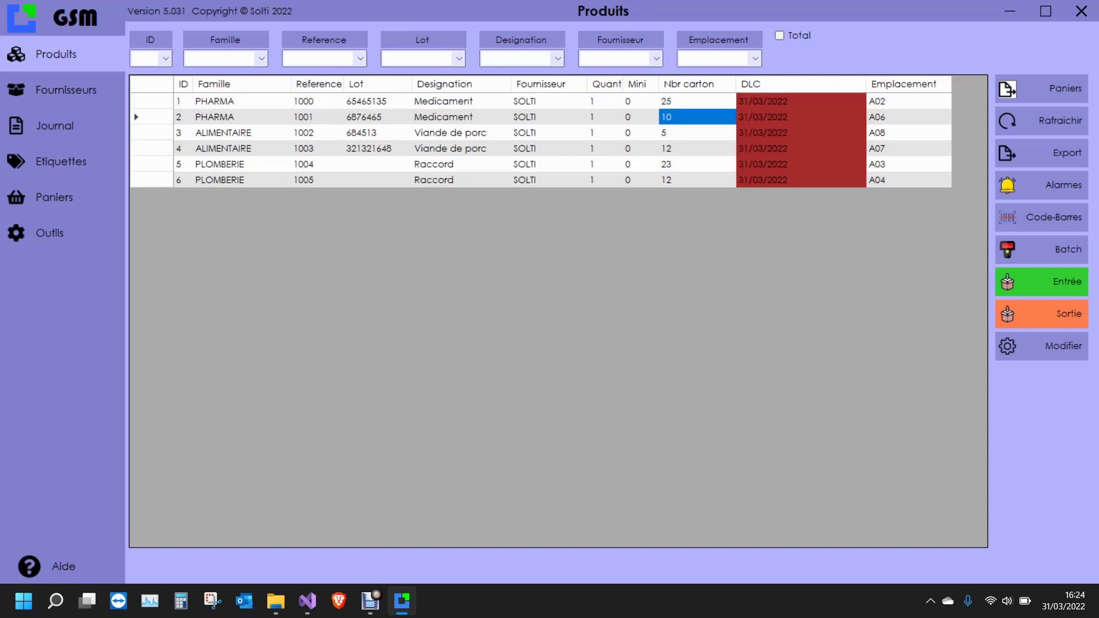
pyautogui.click(549, 133)
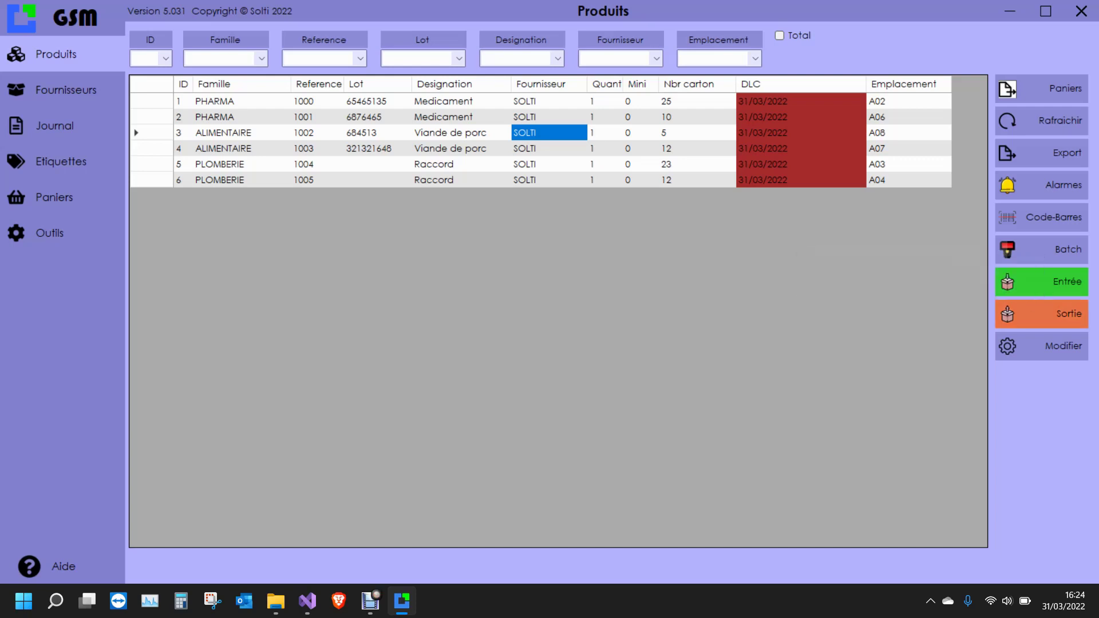
# Step: Try to issue a quantity of 40 cartons of the product Medicament from stock
pyautogui.click(1041, 313)
pyautogui.click(544, 295)
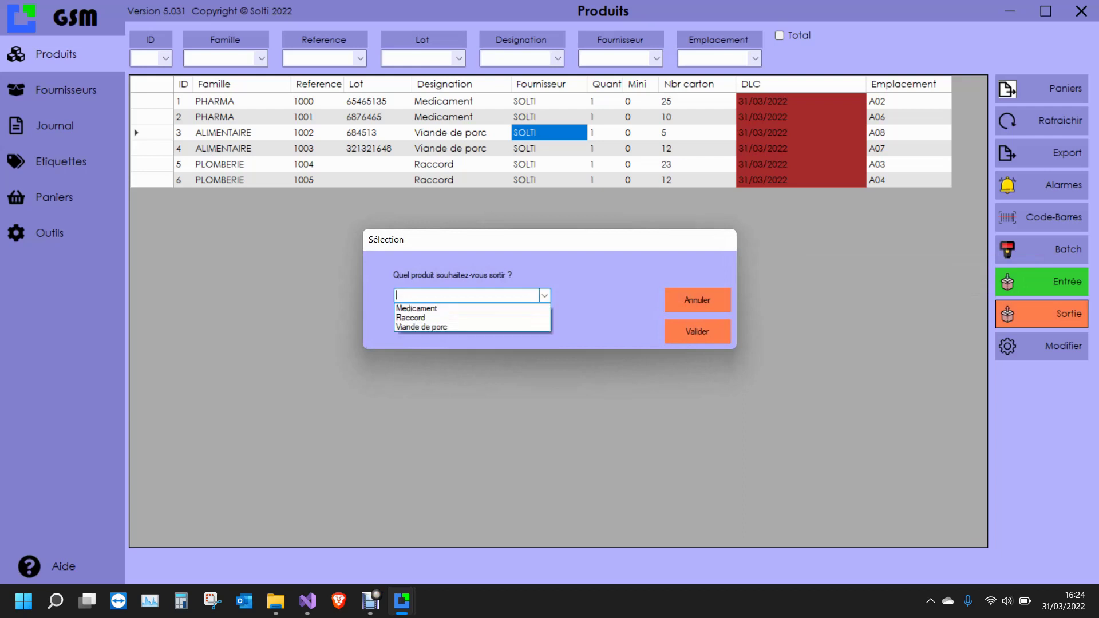
pyautogui.click(466, 308)
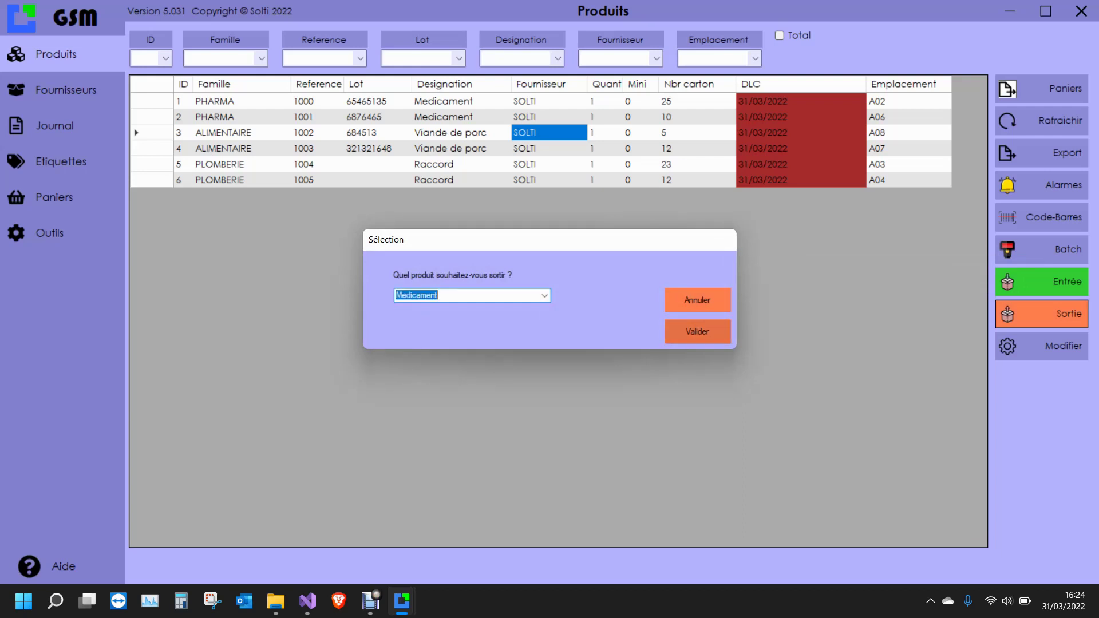
pyautogui.click(697, 332)
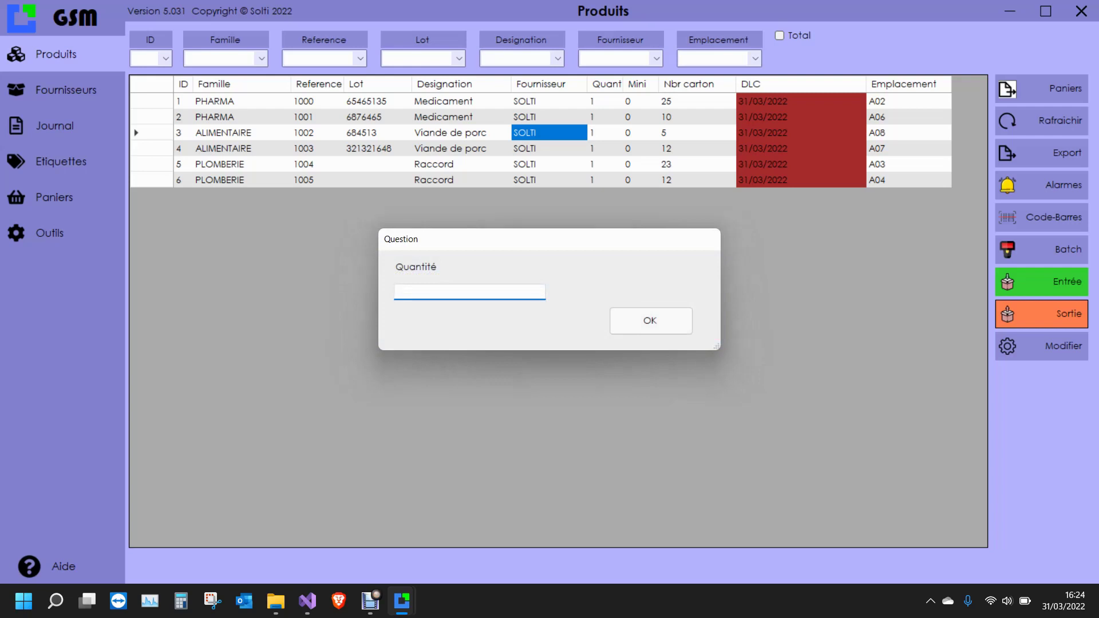
pyautogui.write('40')
pyautogui.press('Return')
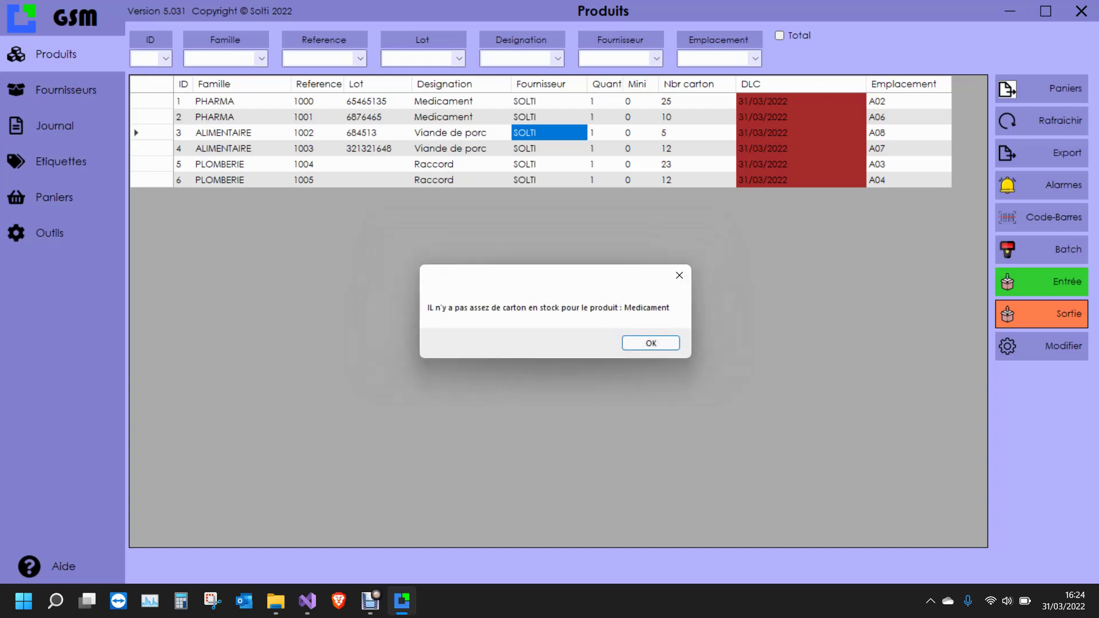
pyautogui.press('Return')
# Step: Prepare a stock issue of 28 cartons of the product Medicament
pyautogui.press('Return')
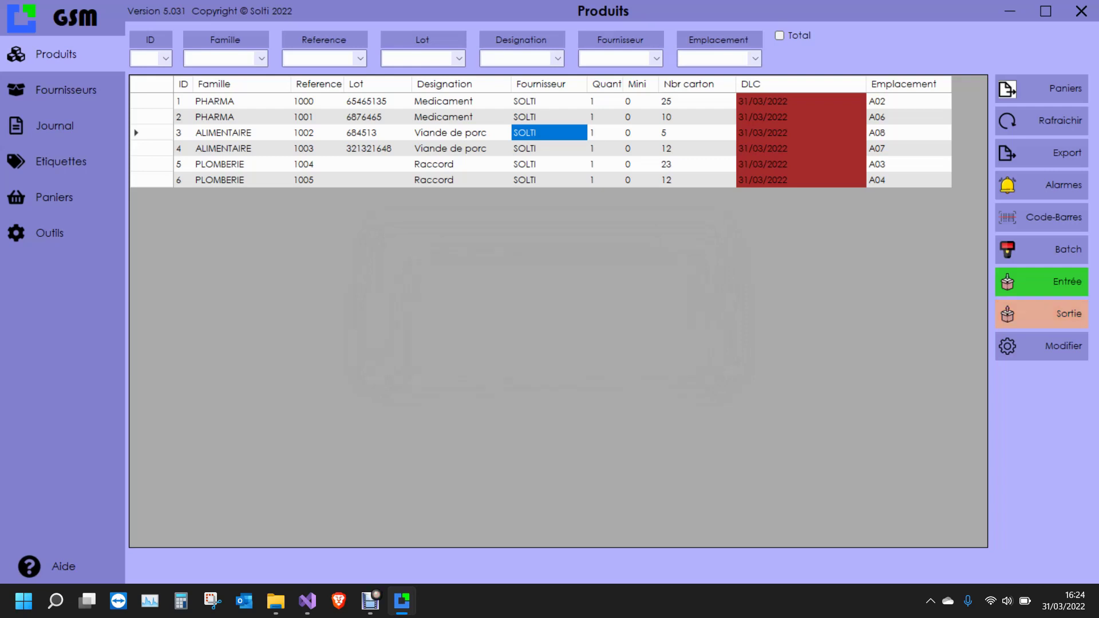
pyautogui.click(544, 295)
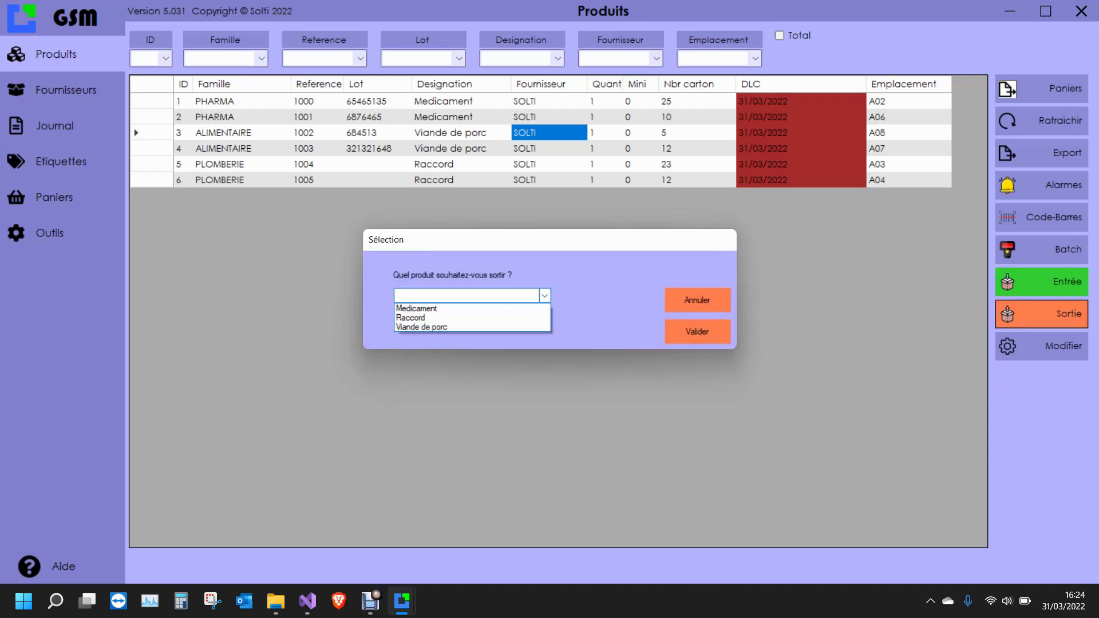
pyautogui.click(466, 308)
pyautogui.press('Return')
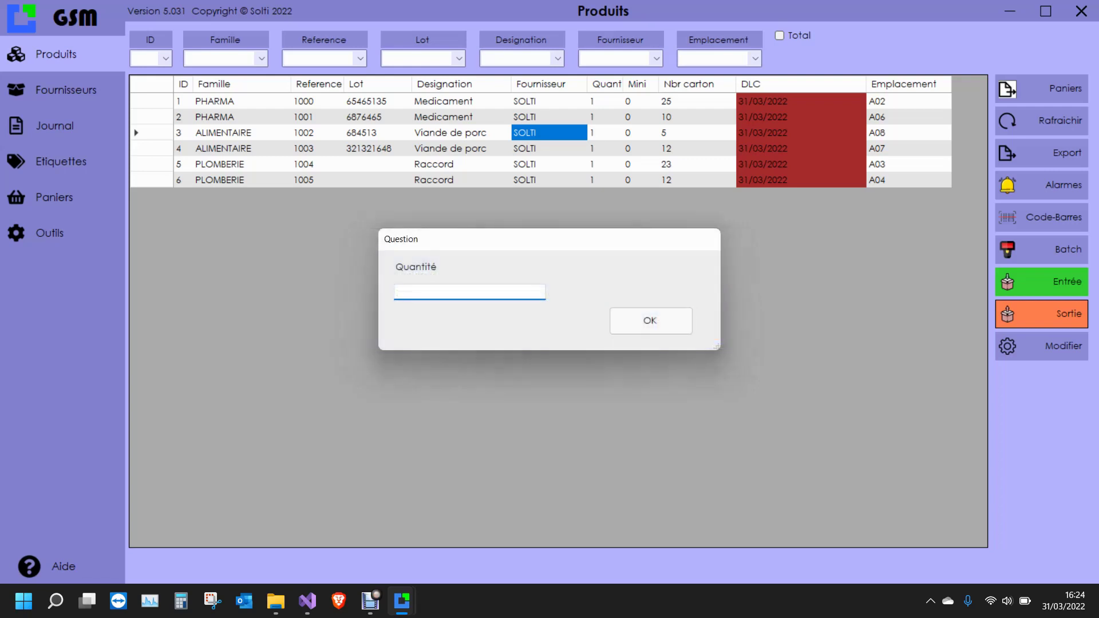
pyautogui.write('28')
pyautogui.press('Return')
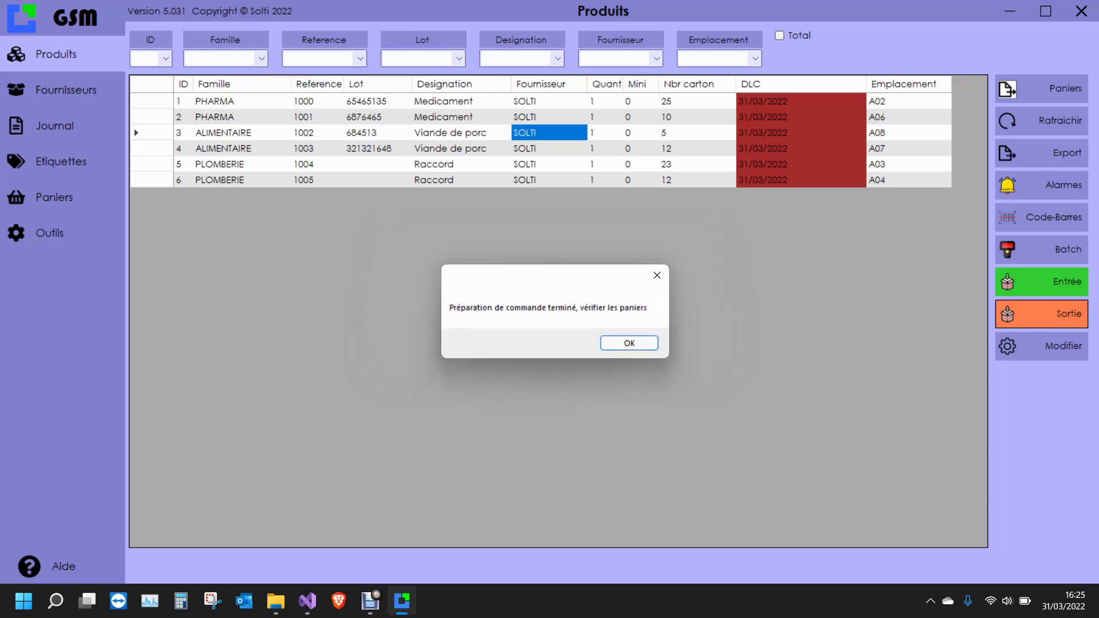
pyautogui.press('Return')
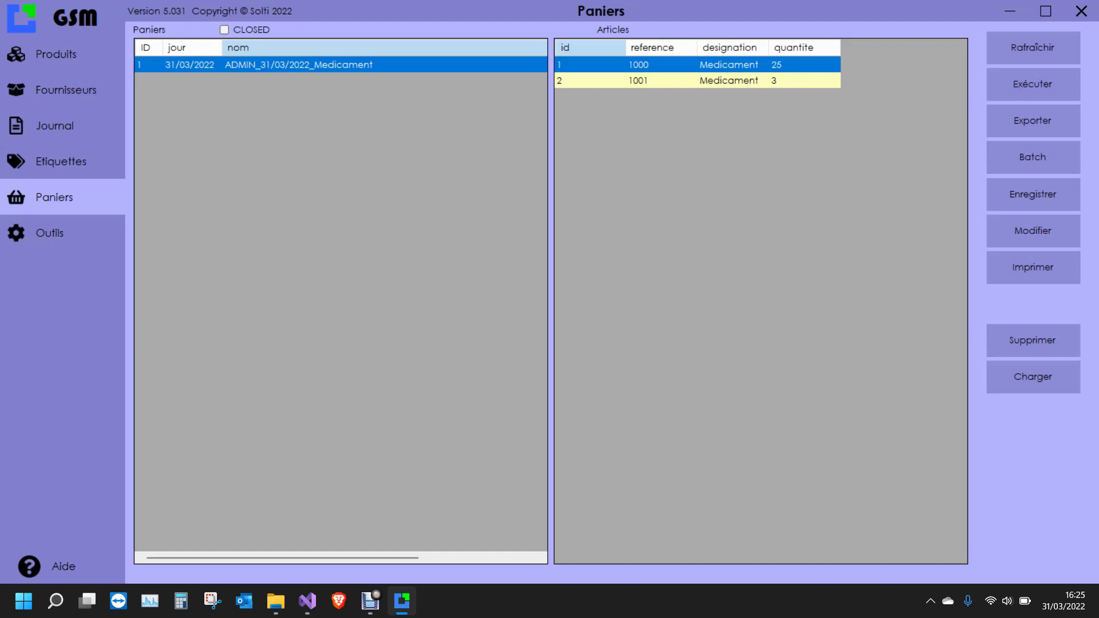
# Step: Compare the Medicament basket's article quantities with the product list's carton counts for references 1000 and 1001
pyautogui.click(62, 54)
pyautogui.click(697, 101)
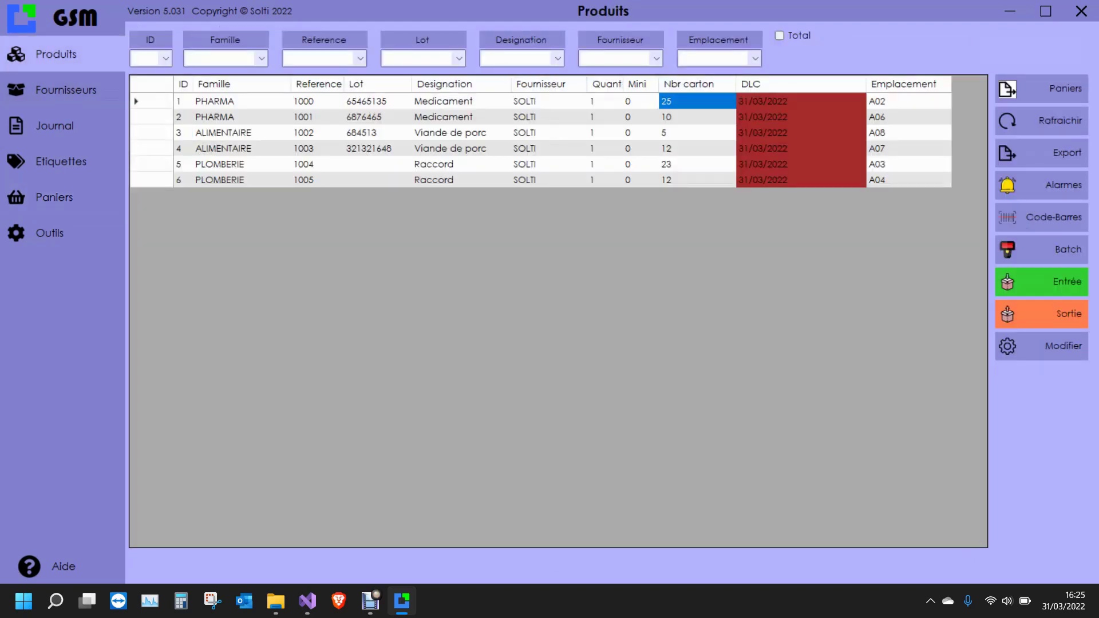
pyautogui.click(55, 197)
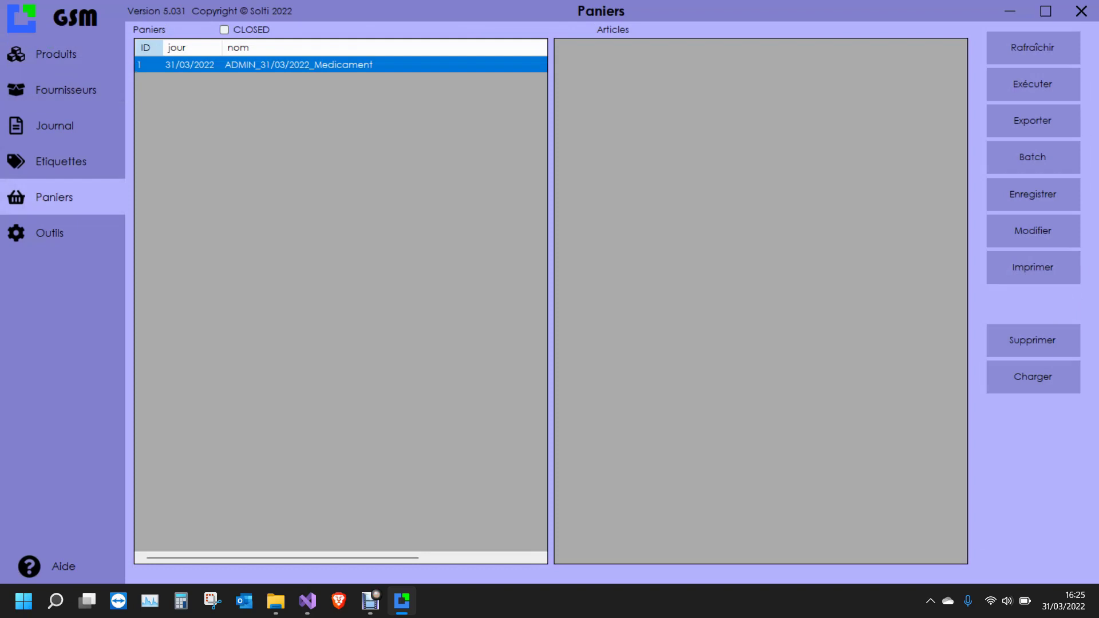
pyautogui.click(803, 80)
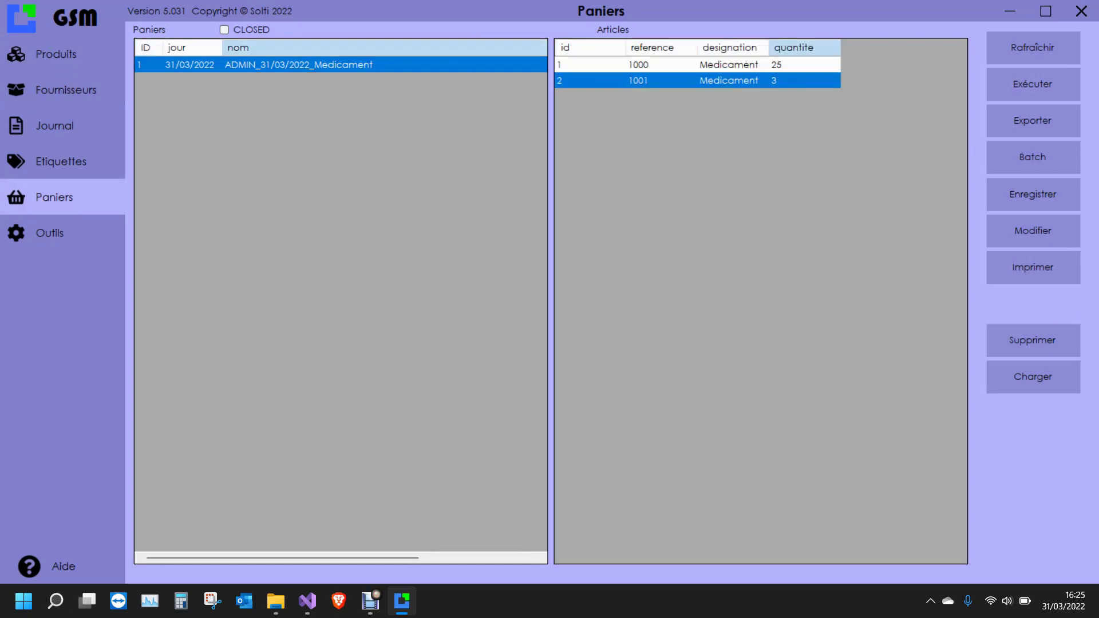
pyautogui.click(56, 54)
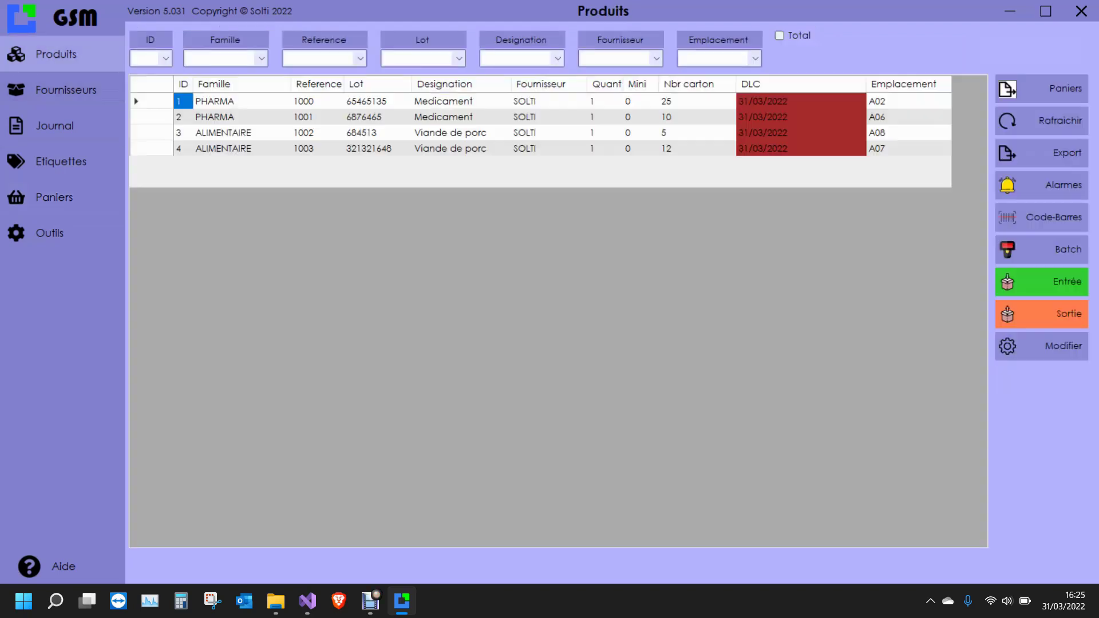
pyautogui.click(696, 117)
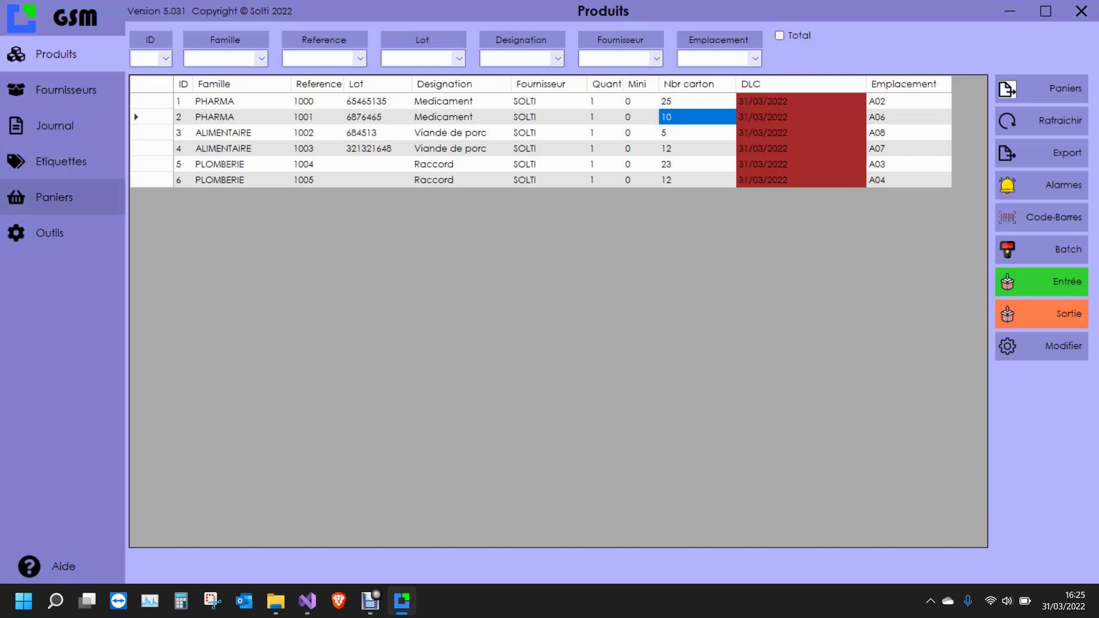
# Step: Export the Medicament basket to an Excel picking sheet and review its references, designations, carton quantities and locations
pyautogui.click(77, 195)
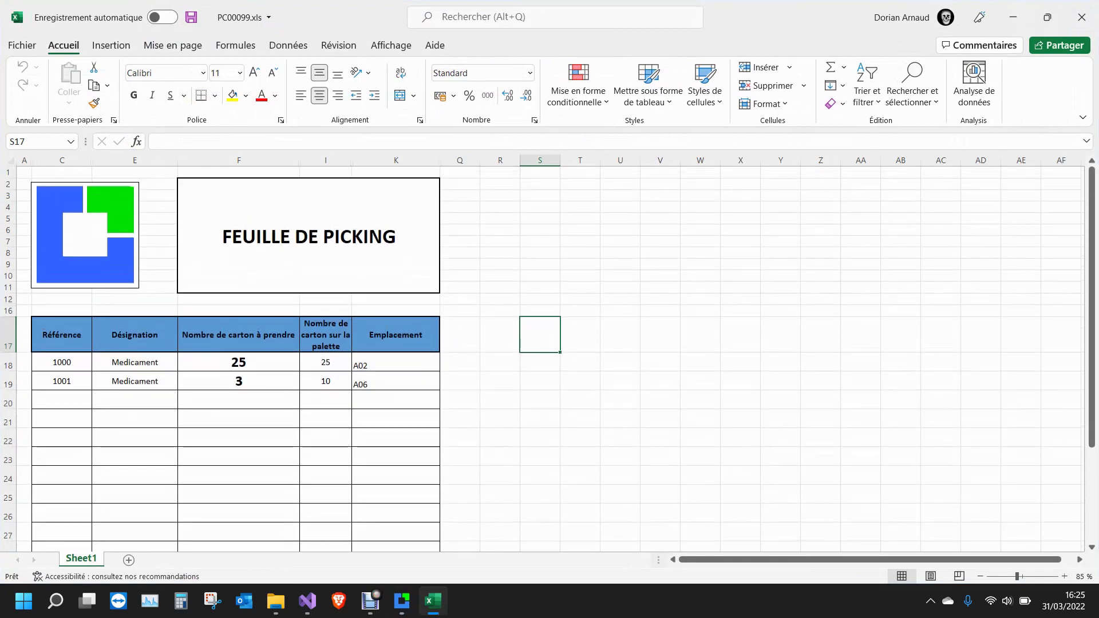
pyautogui.click(62, 361)
pyautogui.click(61, 381)
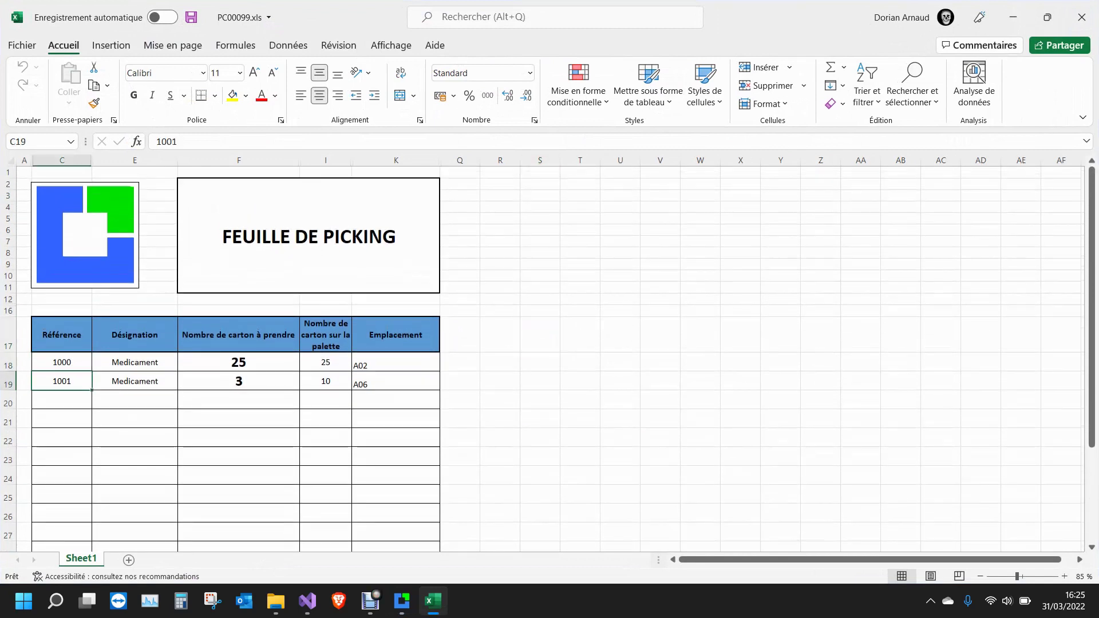
pyautogui.click(134, 362)
pyautogui.click(135, 380)
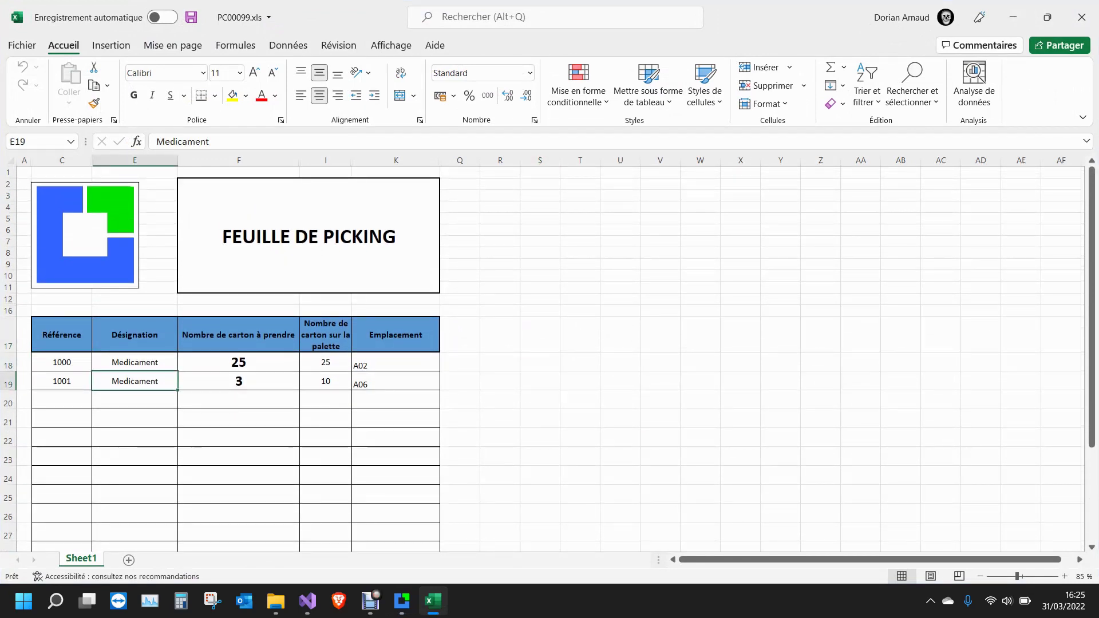
pyautogui.click(238, 362)
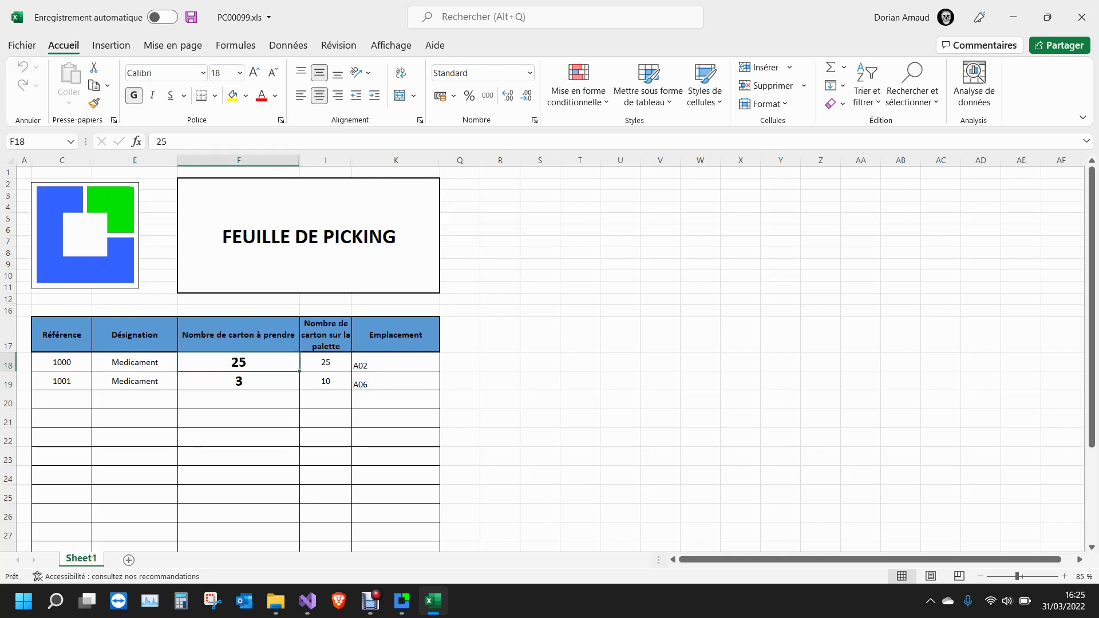
pyautogui.click(325, 362)
pyautogui.click(325, 381)
pyautogui.click(325, 362)
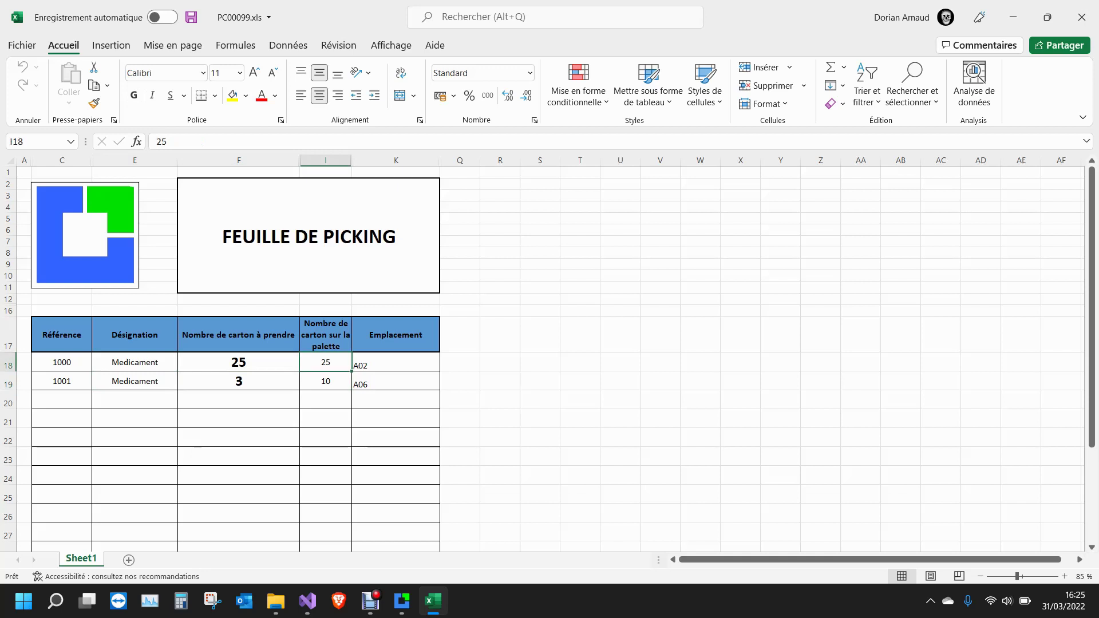
pyautogui.press('Right')
pyautogui.press('Down')
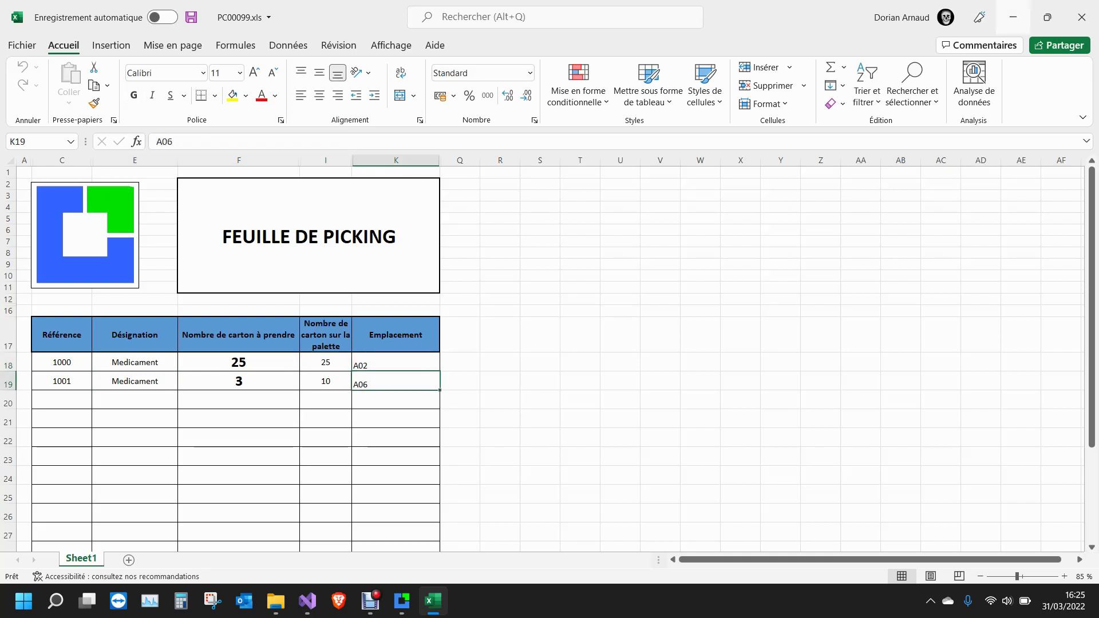
# Step: Switch back to GSM and execute the Medicament basket
pyautogui.click(1013, 17)
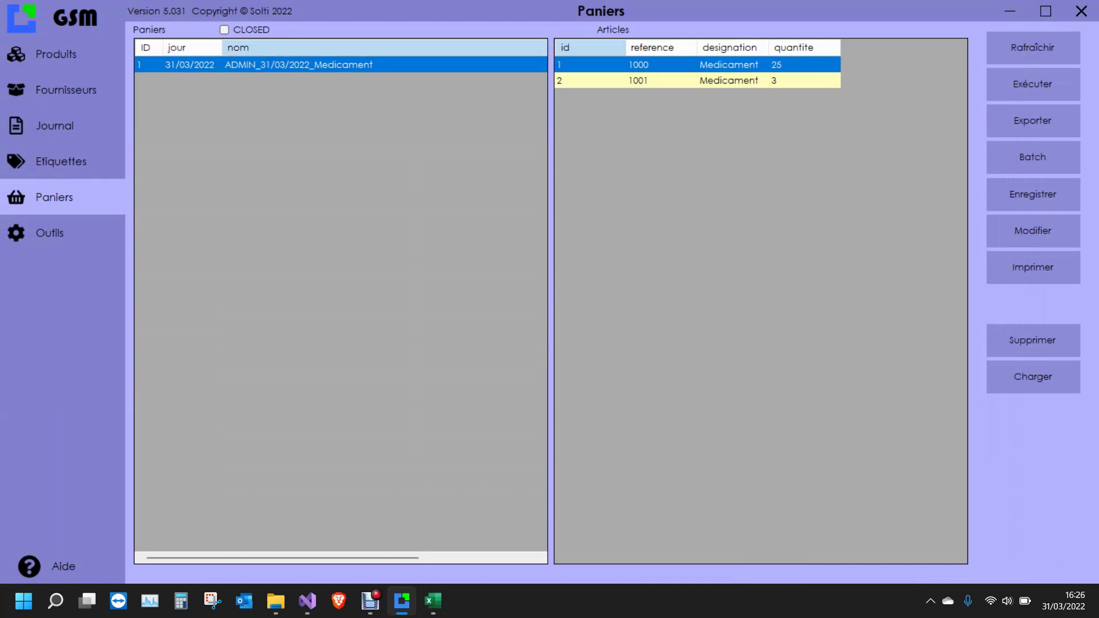
pyautogui.click(1032, 84)
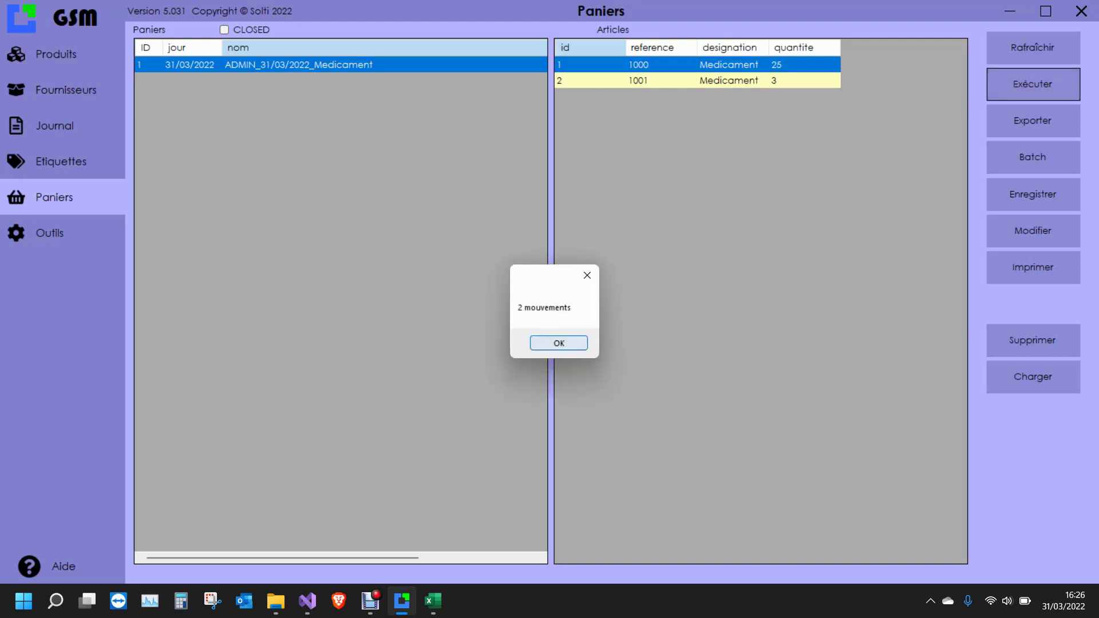
pyautogui.press('Return')
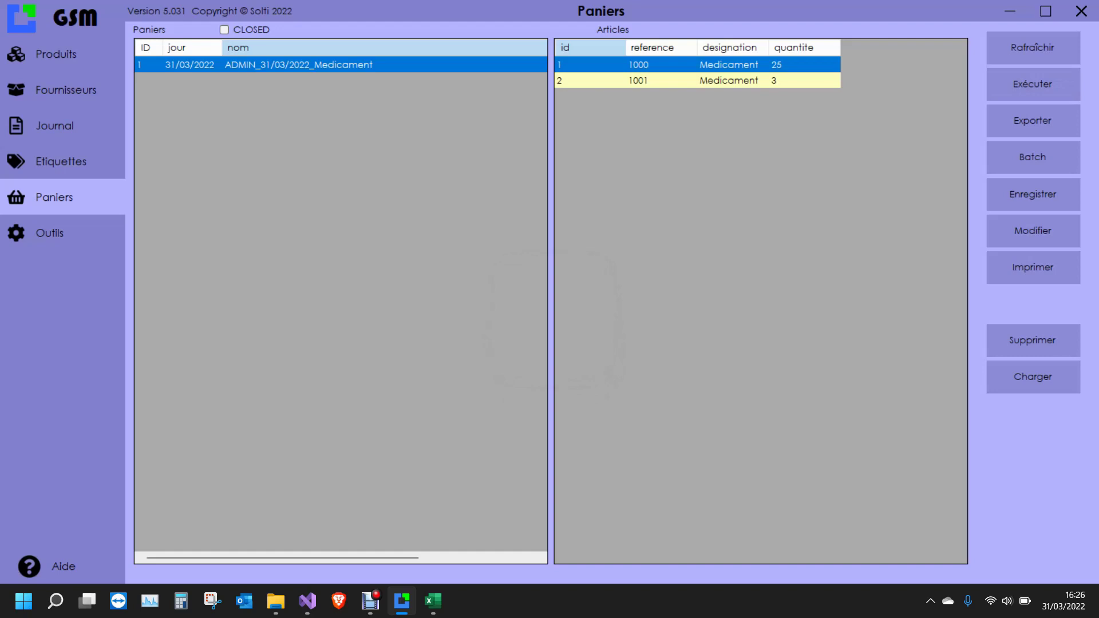
# Step: Check the carton count of Medicament reference 1001 in the product list and open the stock movement journal
pyautogui.click(62, 53)
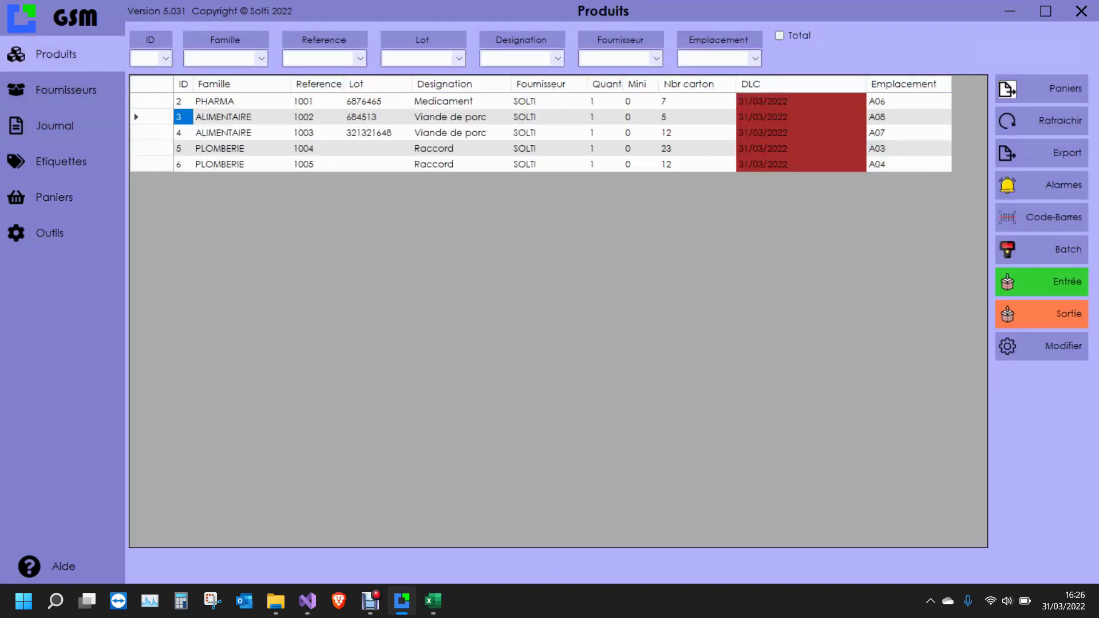
pyautogui.click(317, 100)
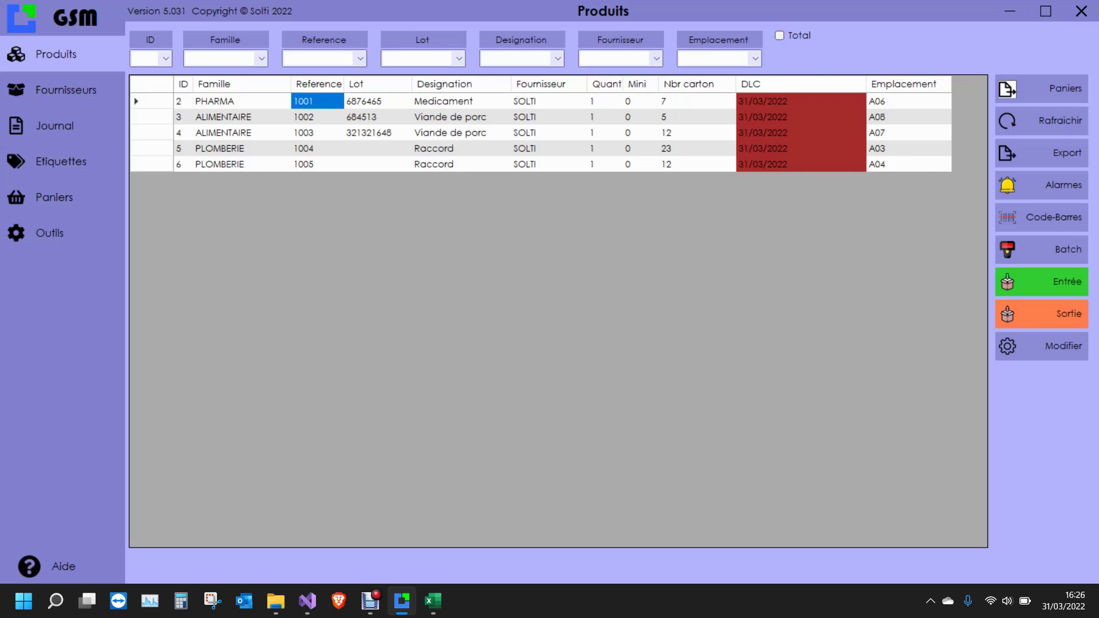
pyautogui.click(696, 101)
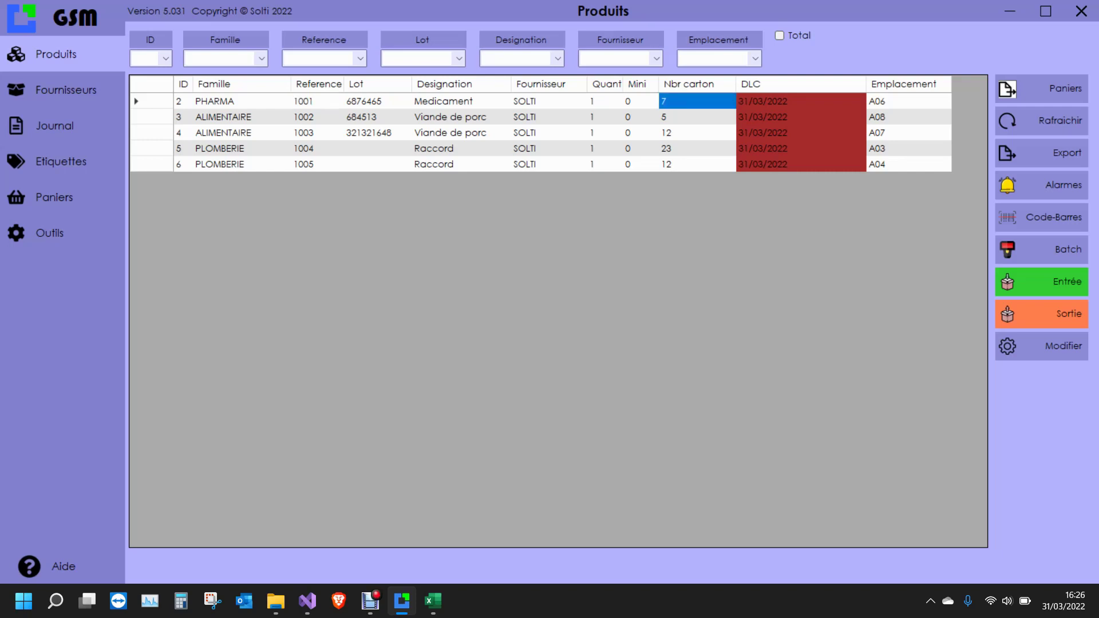
pyautogui.click(696, 117)
pyautogui.click(697, 100)
pyautogui.click(63, 126)
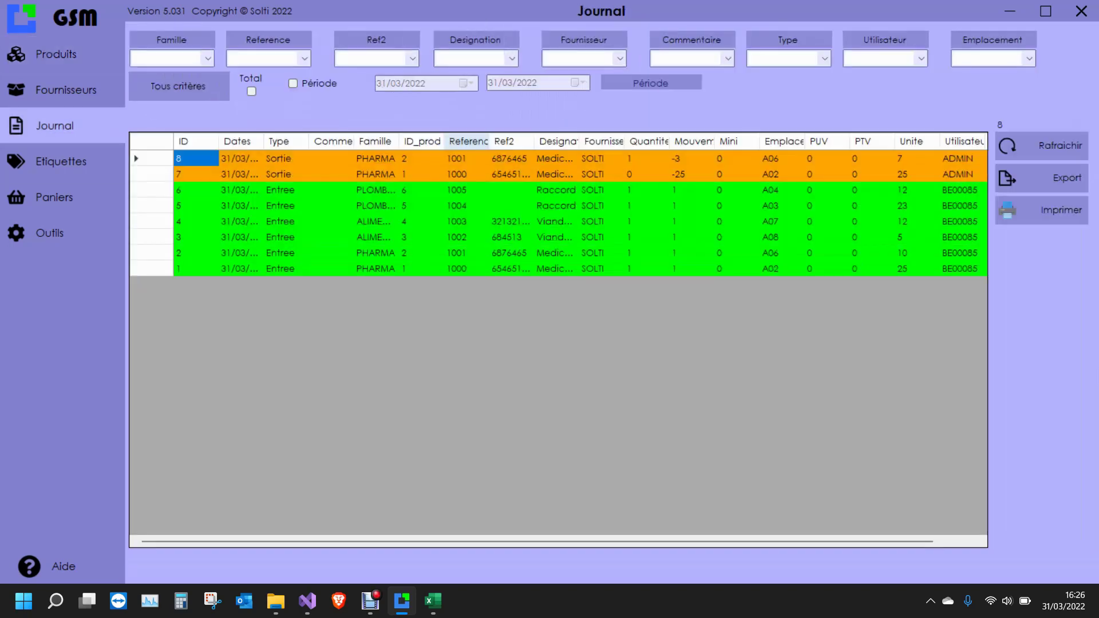
# Step: Check the movement and remaining quantity of the Sortie entries for references 1000 and 1001 in the journal, and return to the product list
pyautogui.click(467, 174)
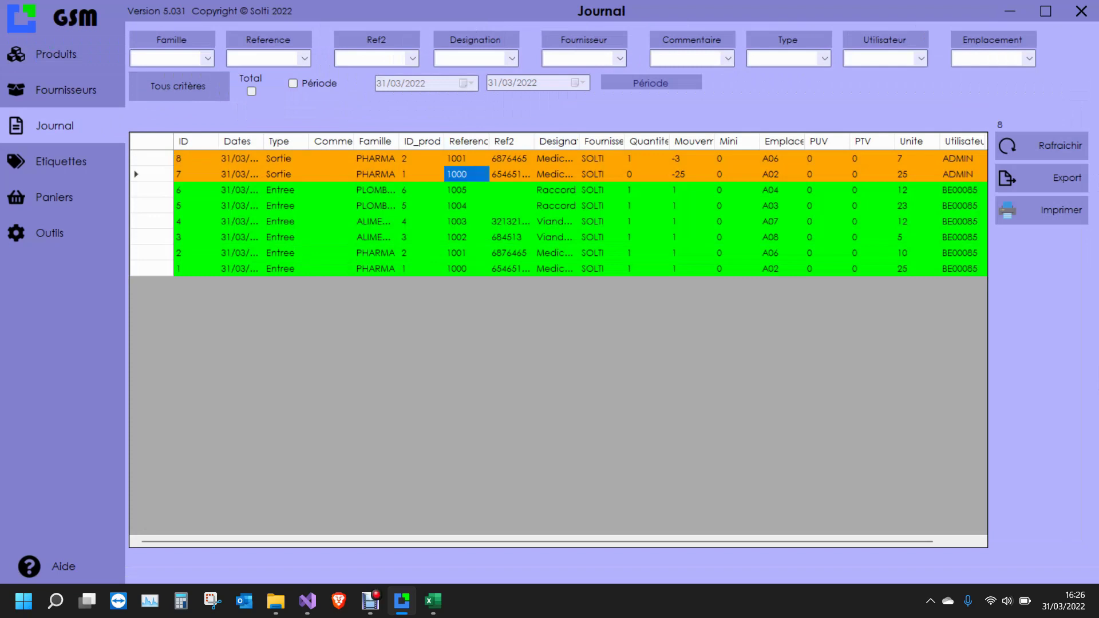
pyautogui.click(692, 174)
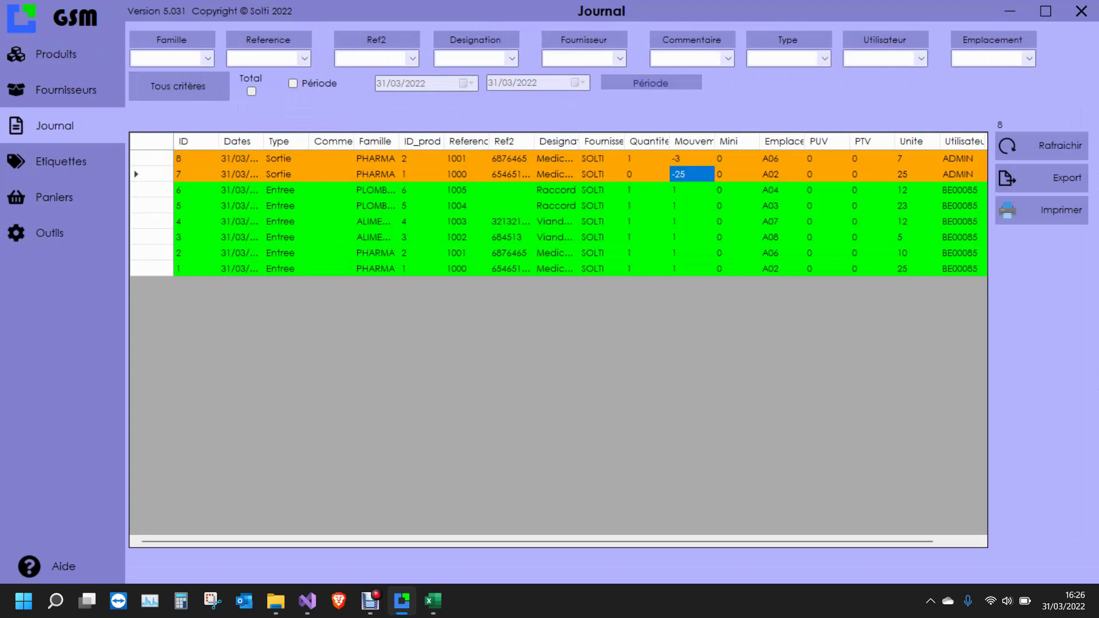
pyautogui.click(646, 174)
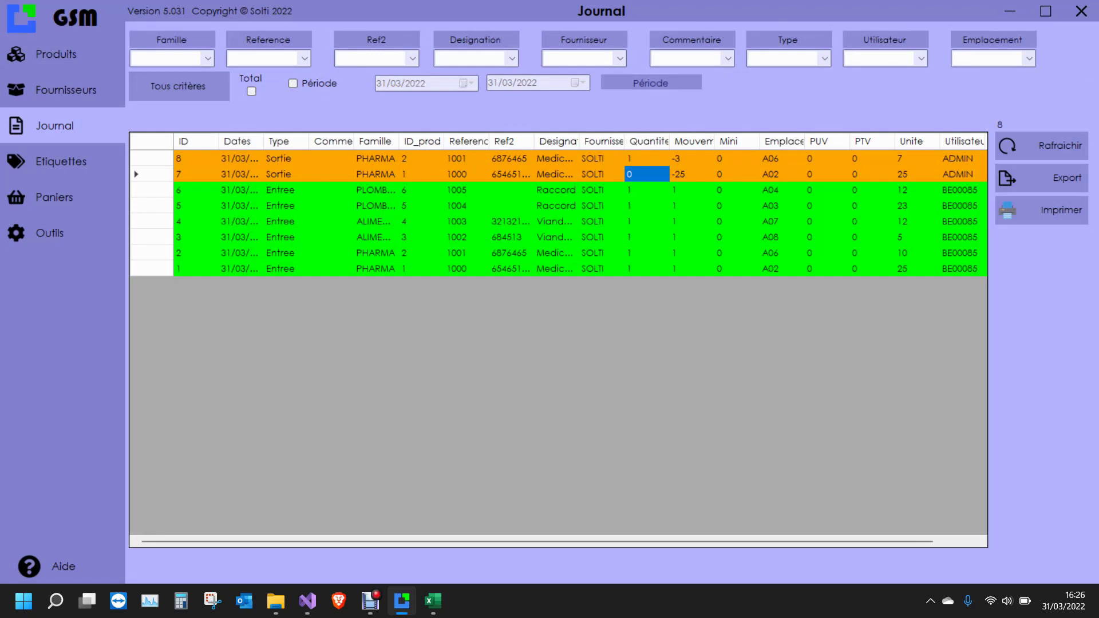
pyautogui.click(466, 158)
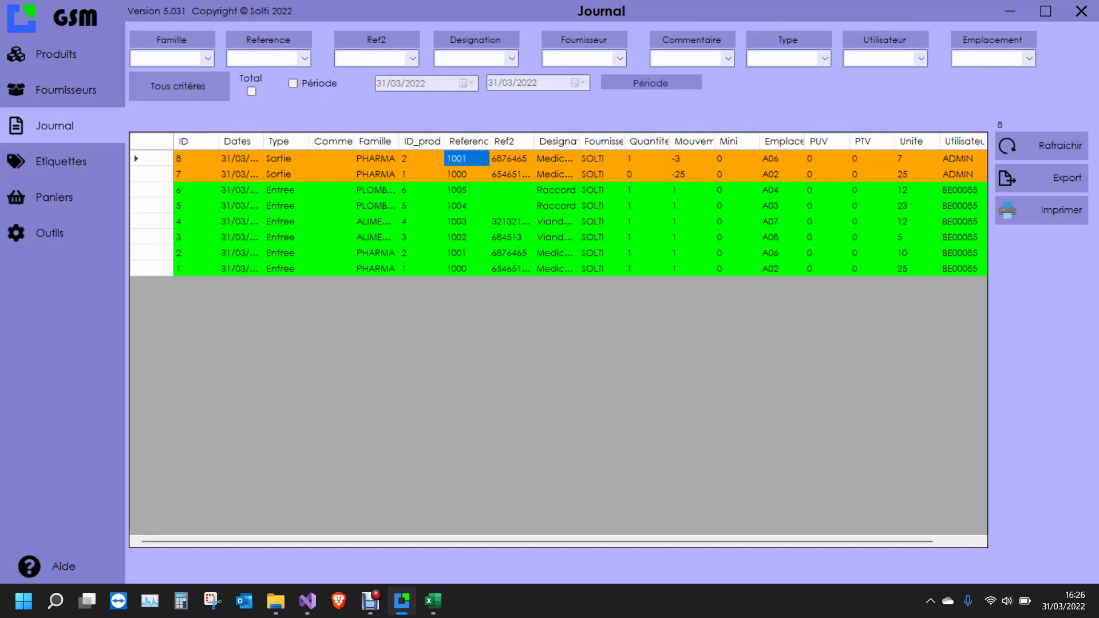
pyautogui.click(691, 158)
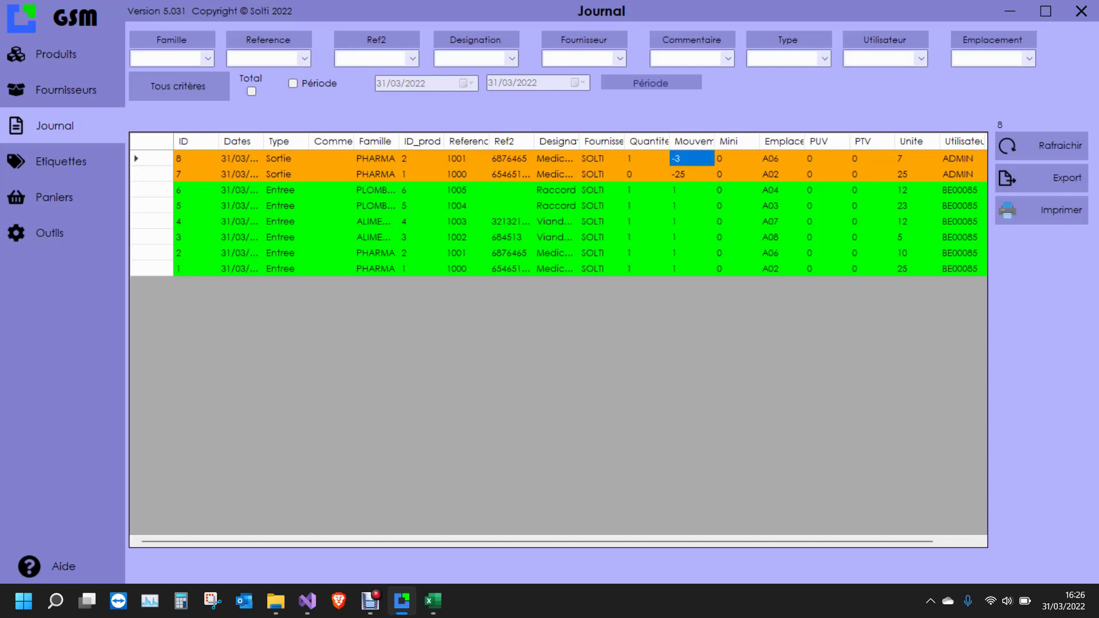
pyautogui.click(646, 158)
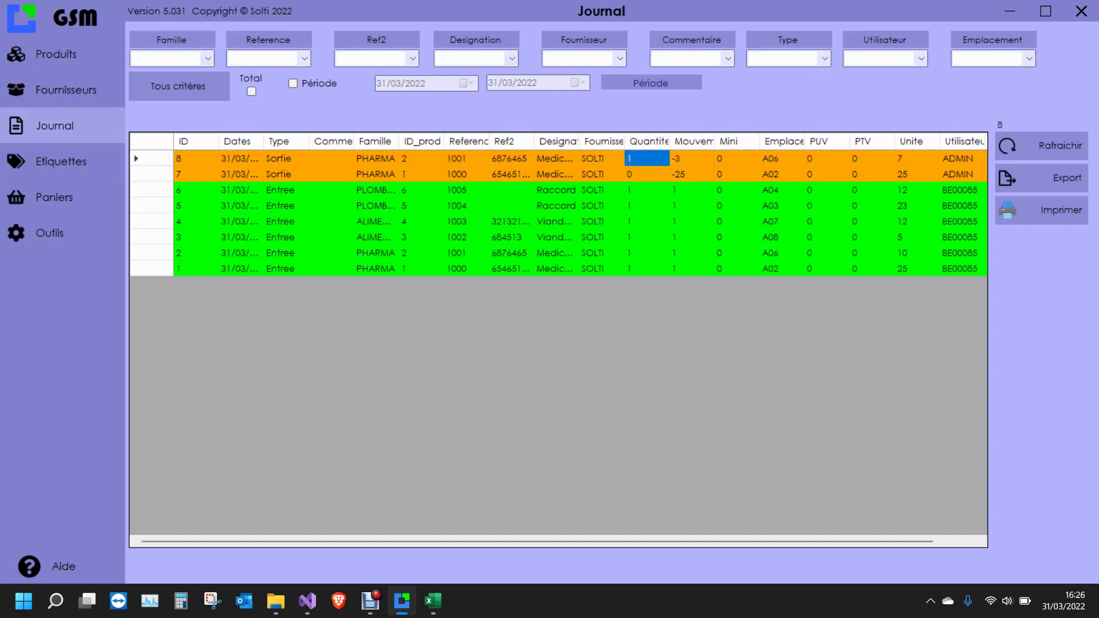
pyautogui.click(55, 54)
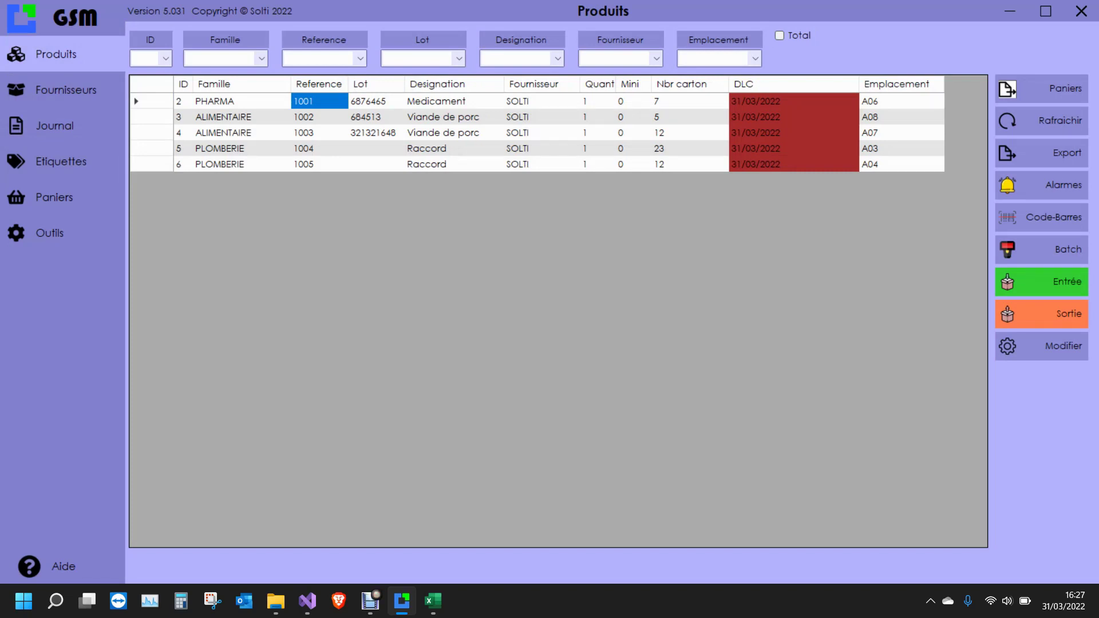
# Step: Open the Emplacements editor in the data tools, review each stocked product's location, and close it to return to the product list
pyautogui.click(49, 233)
pyautogui.click(507, 342)
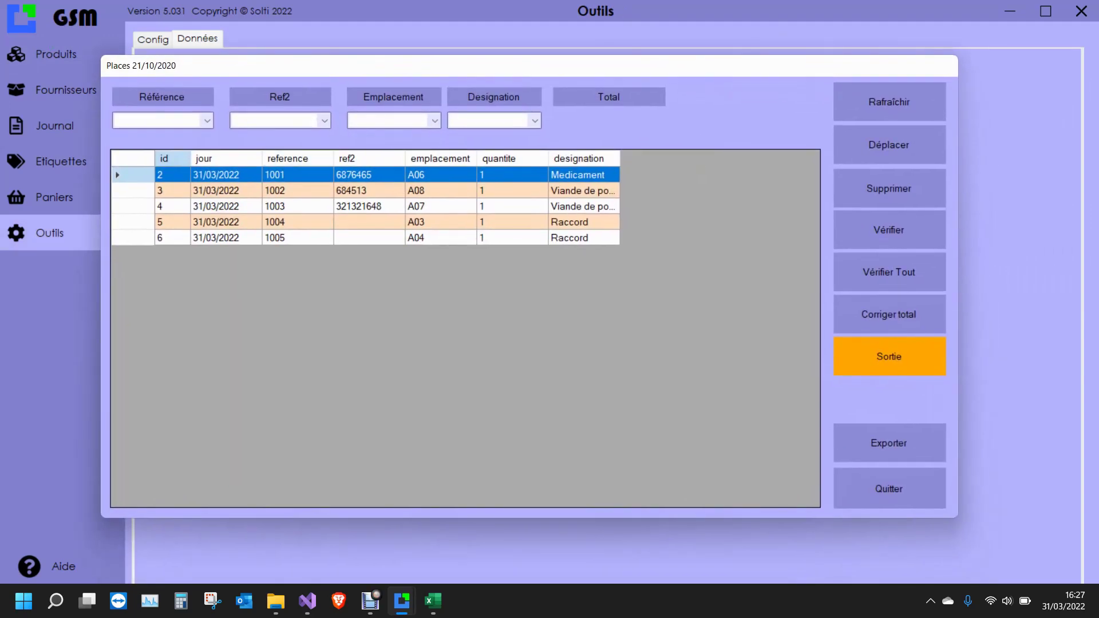
pyautogui.doubleClick(297, 191)
pyautogui.click(440, 175)
pyautogui.press('Down')
pyautogui.press('Down')
pyautogui.press('Down')
pyautogui.press('Down')
pyautogui.click(888, 488)
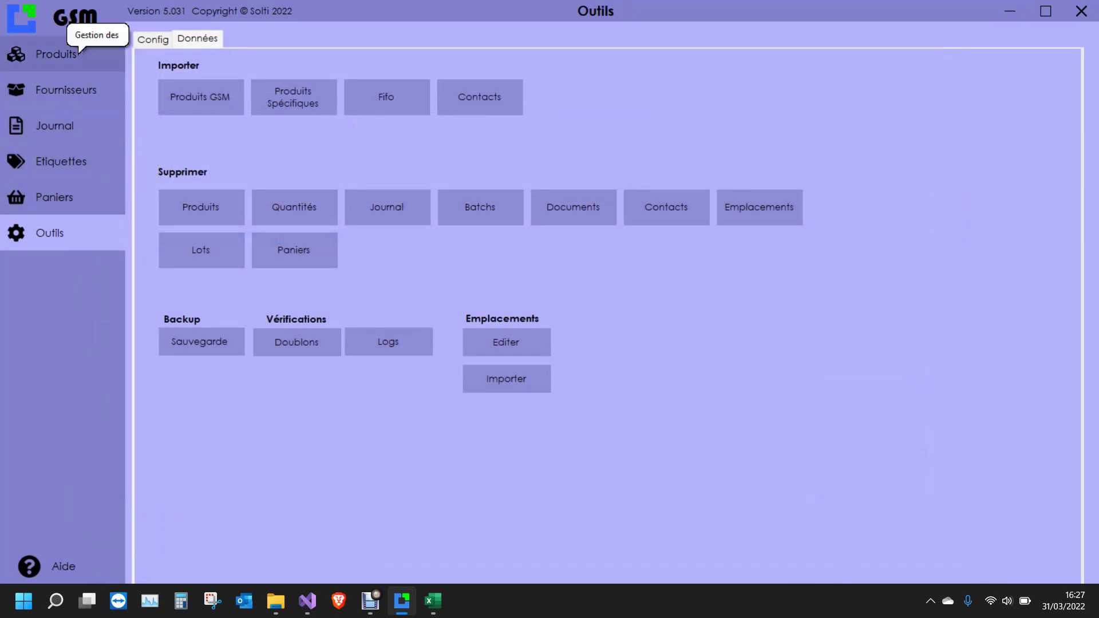
pyautogui.click(79, 51)
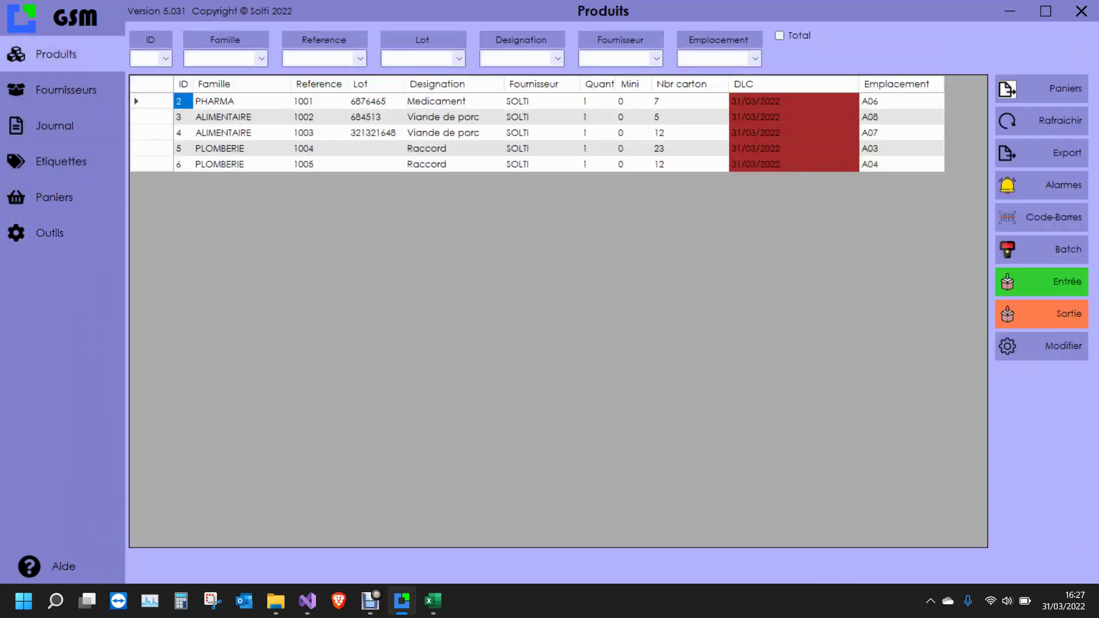